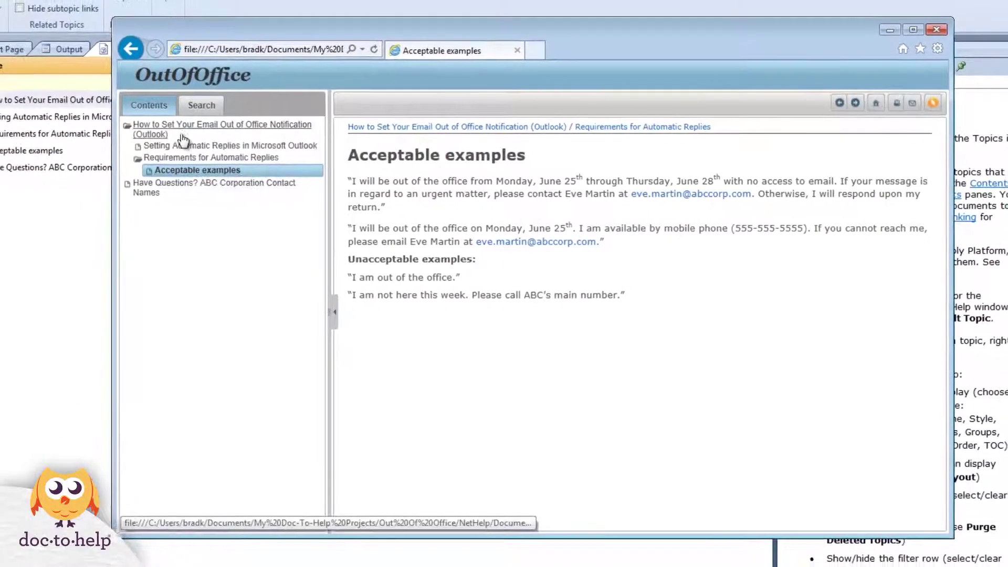
Step: In the NetHelp contents, open the Out of Office topic, then Setting Automatic Replies in Microsoft Outlook
left_click(183, 138)
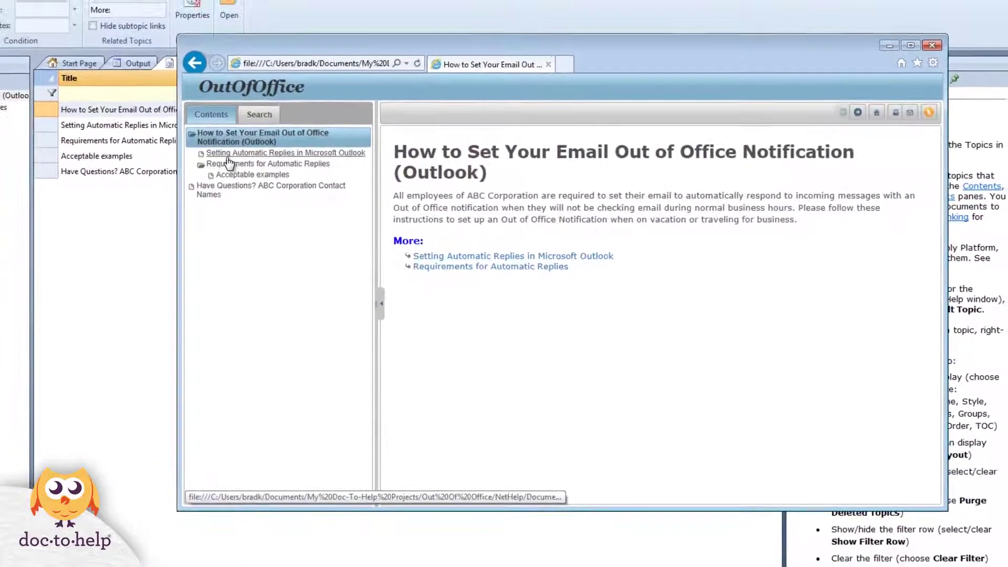
left_click(229, 154)
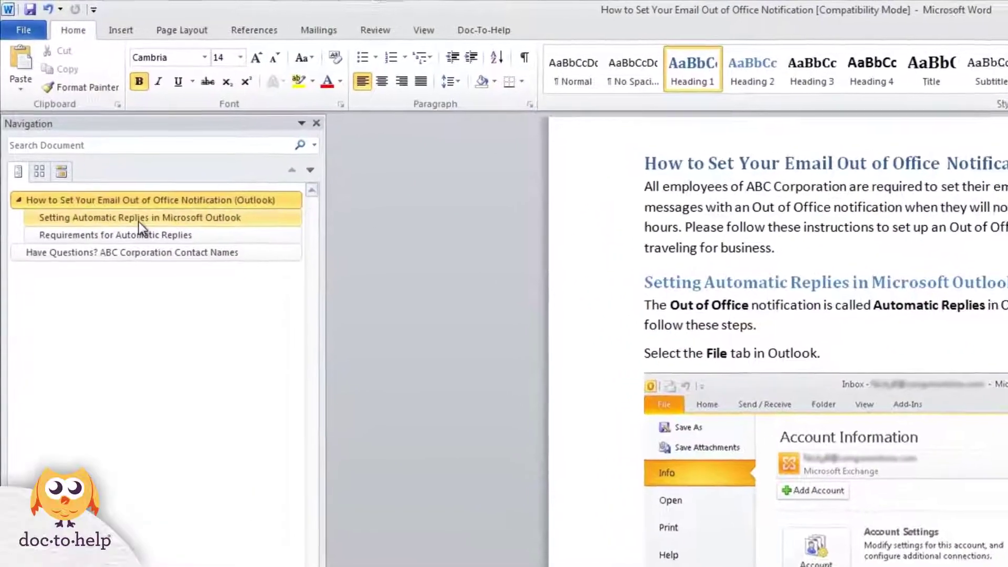
Step: Go to Requirements for Automatic Replies and apply Heading 3 to the Acceptable examples line
left_click(138, 221)
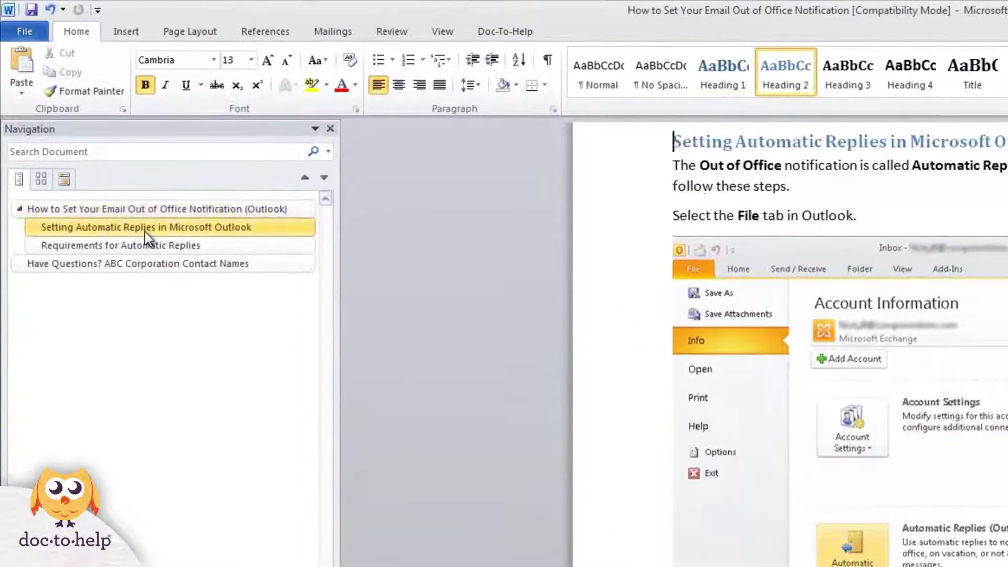
left_click(222, 250)
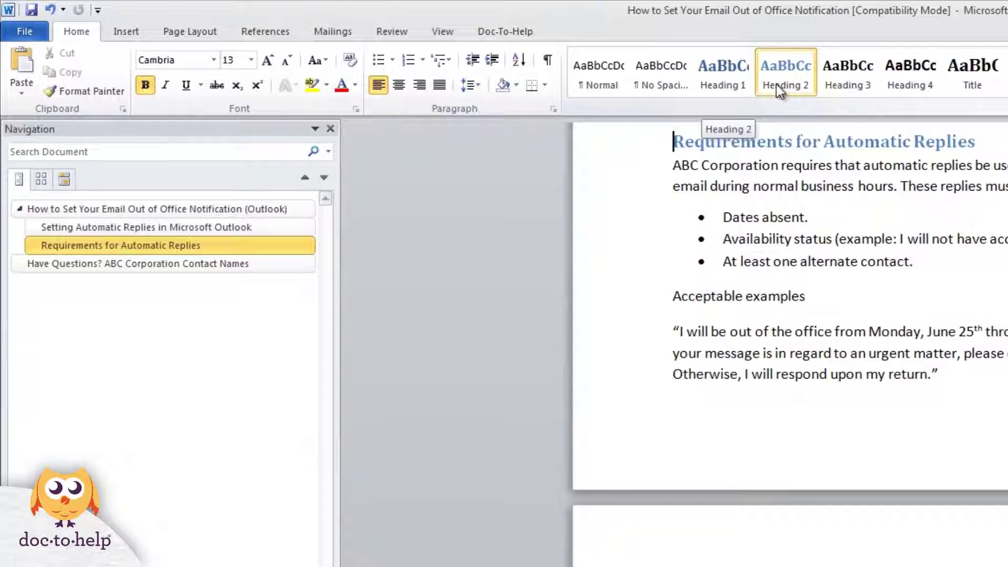
left_click(751, 282)
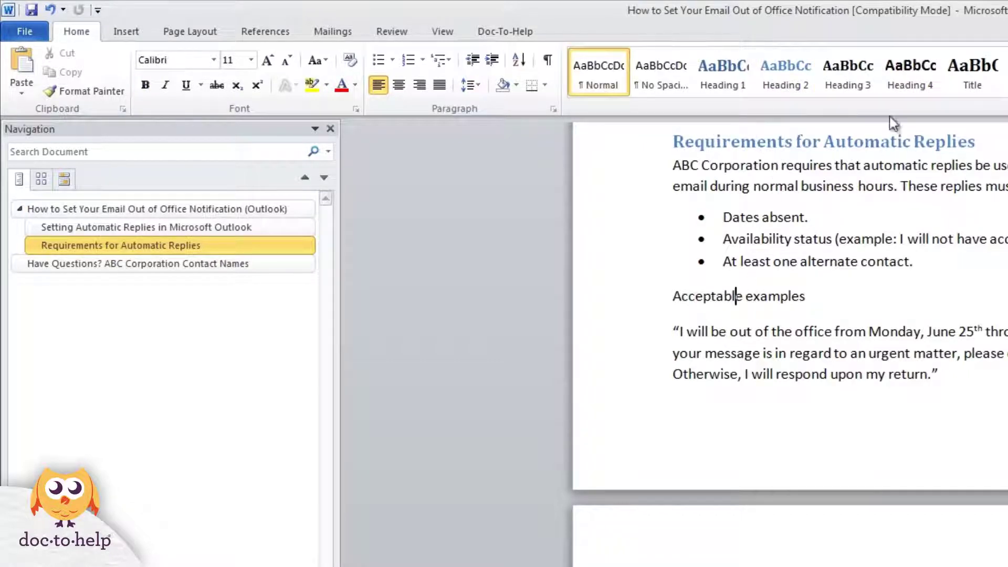
left_click(852, 91)
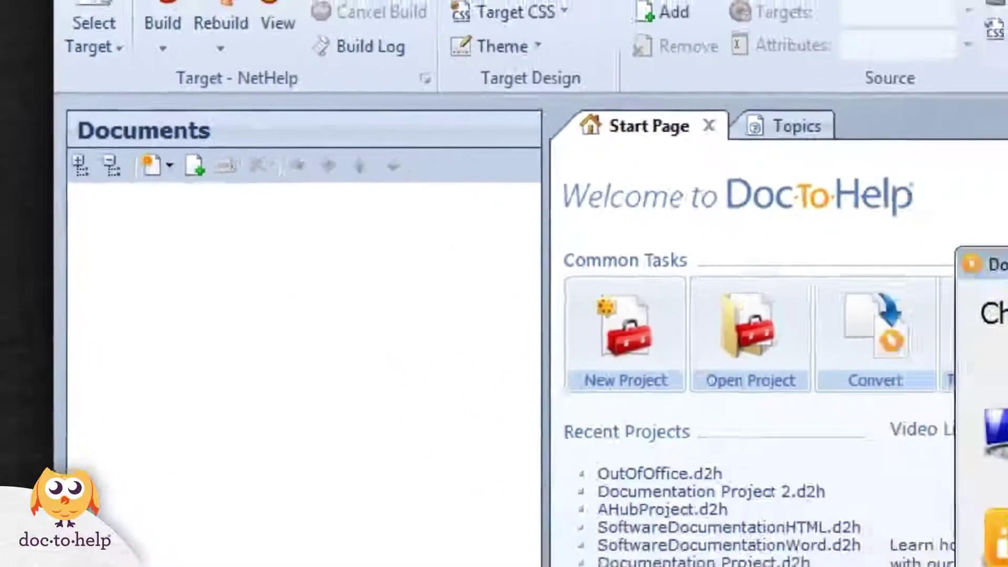
Step: Import How to Set Your Email Out of Office Notification.doc from the Documents folder via the Document Import Wizard
left_click(754, 497)
left_click(563, 394)
left_click(630, 221)
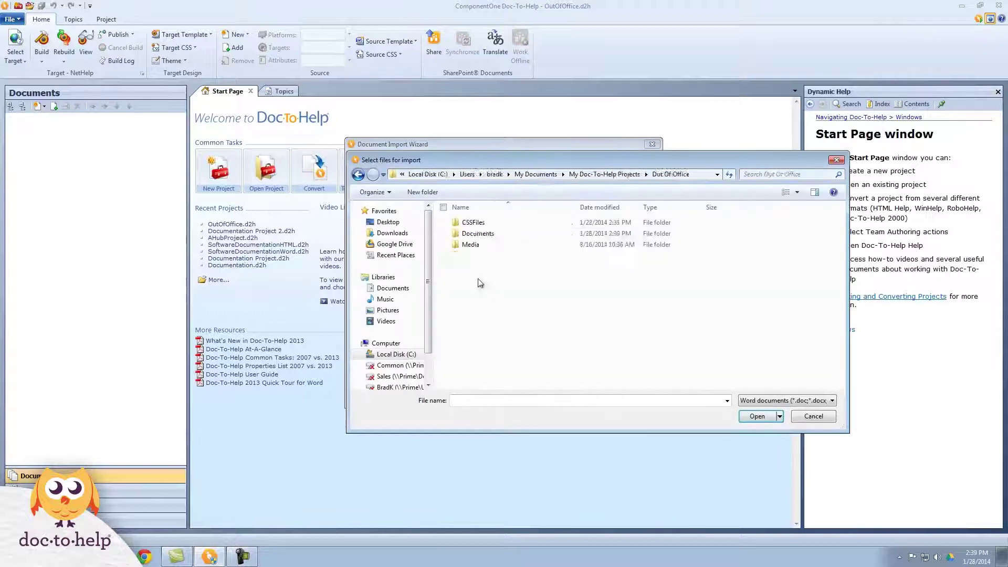
double_click(477, 233)
double_click(493, 223)
left_click(565, 393)
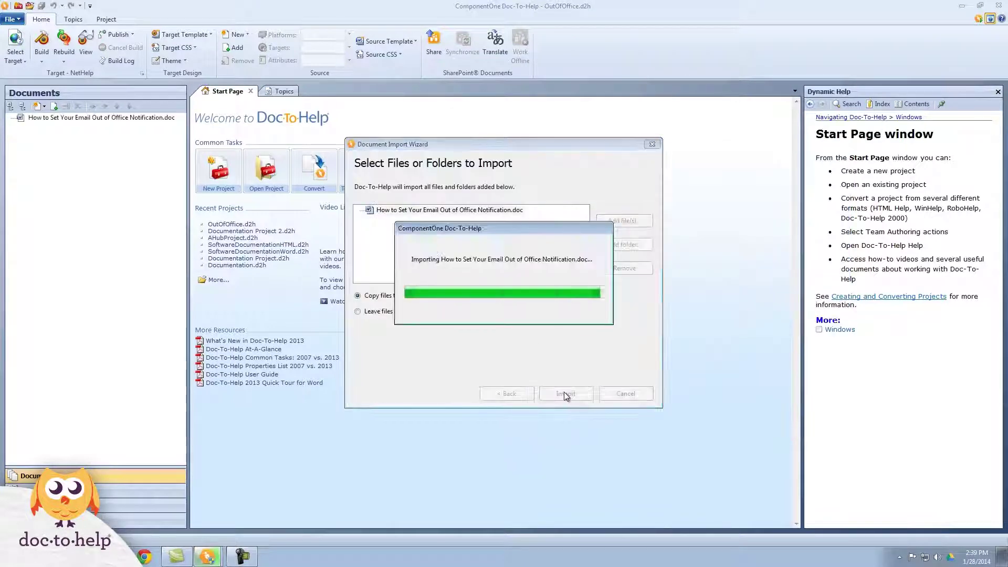
left_click(624, 393)
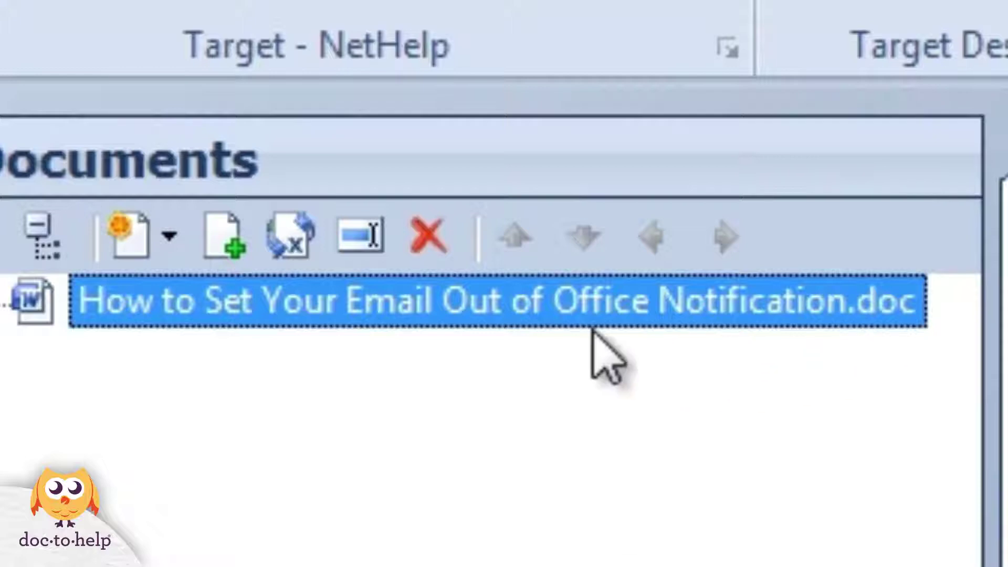
Step: Open the imported Out of Office document in Word, show the Doc-To-Help ribbon, then close Word
double_click(590, 305)
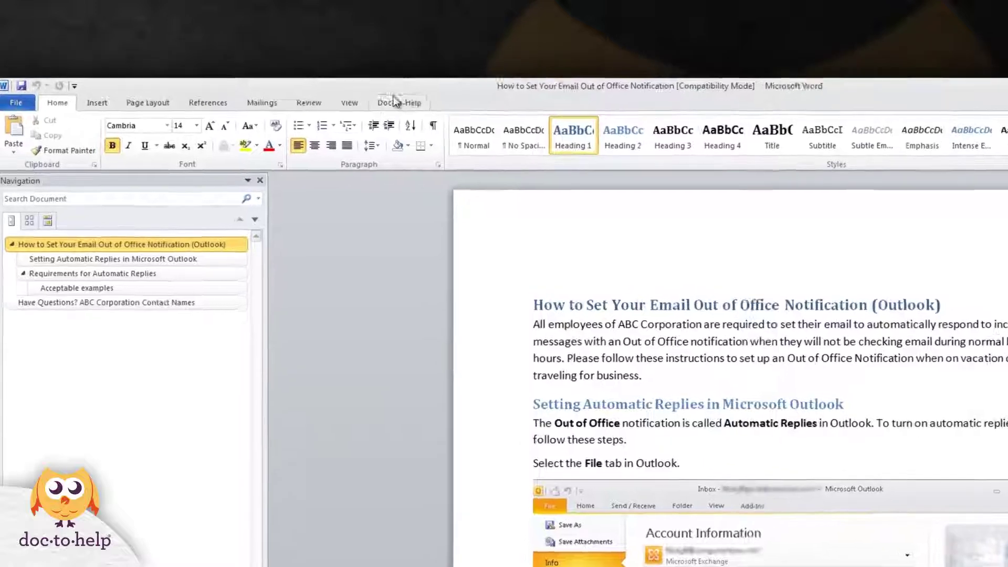
left_click(394, 101)
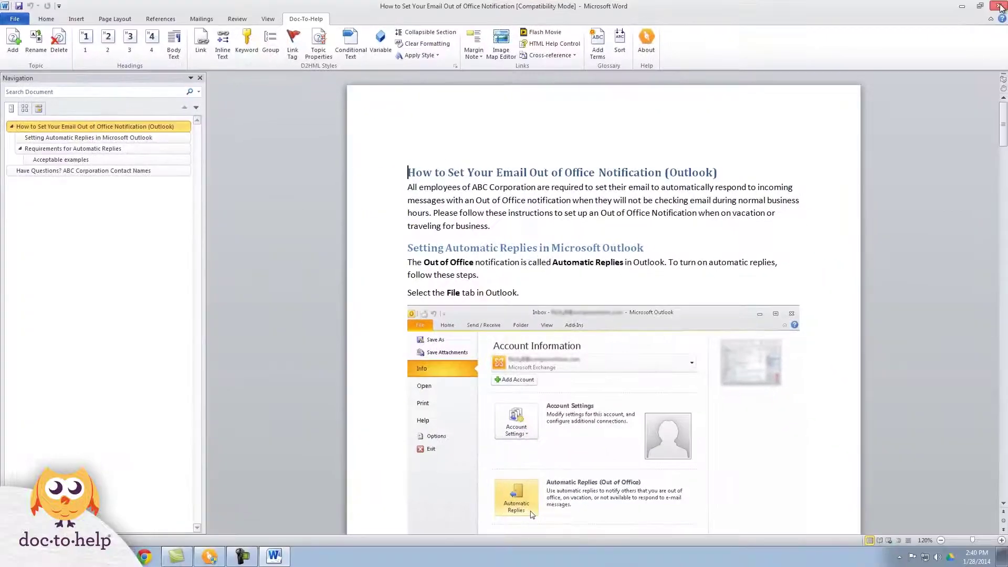
left_click(999, 5)
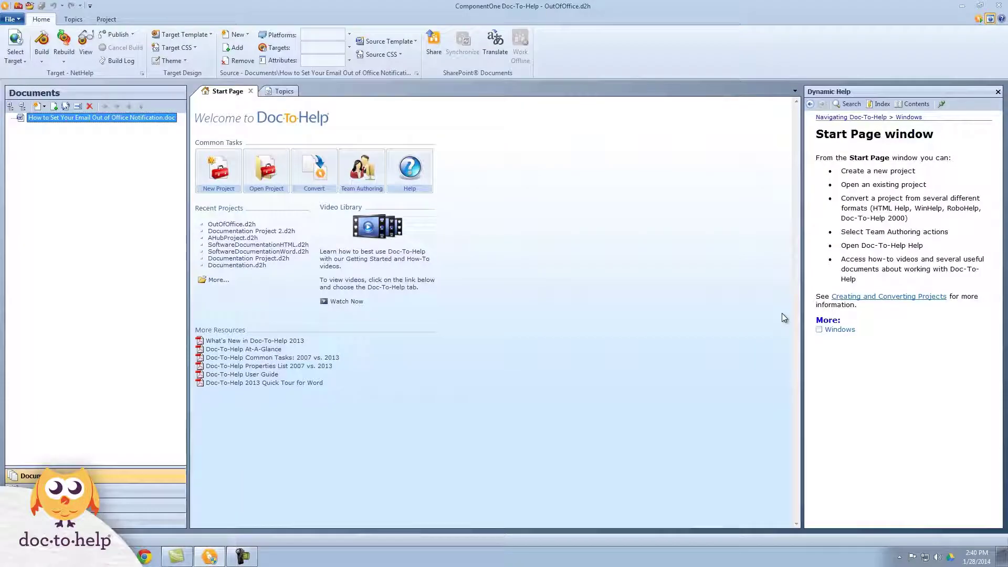
Step: Review the Contents and Topics lists, then rebuild with NetHelp as the target, dismissing the style-sheet prompt
left_click(100, 490)
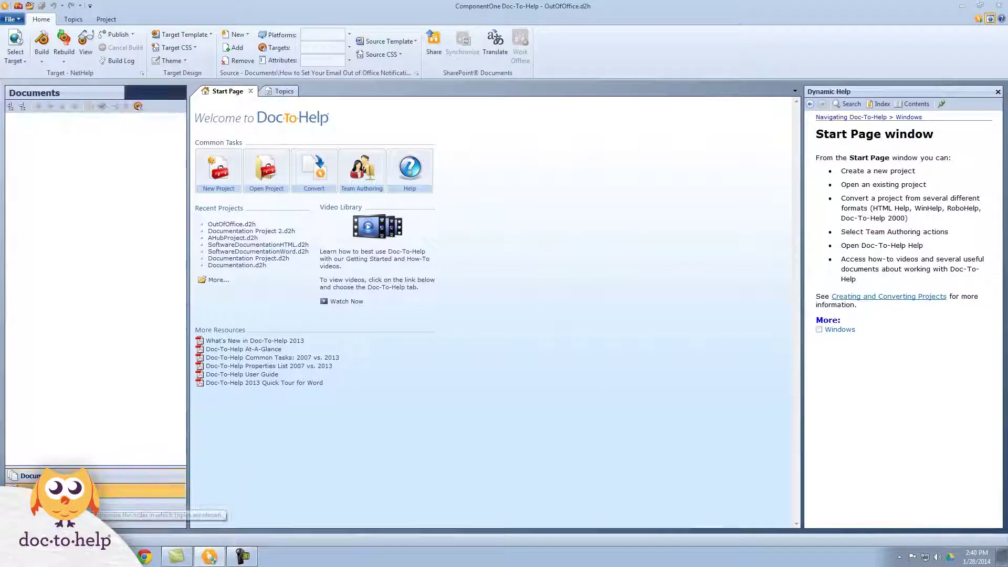
left_click(283, 91)
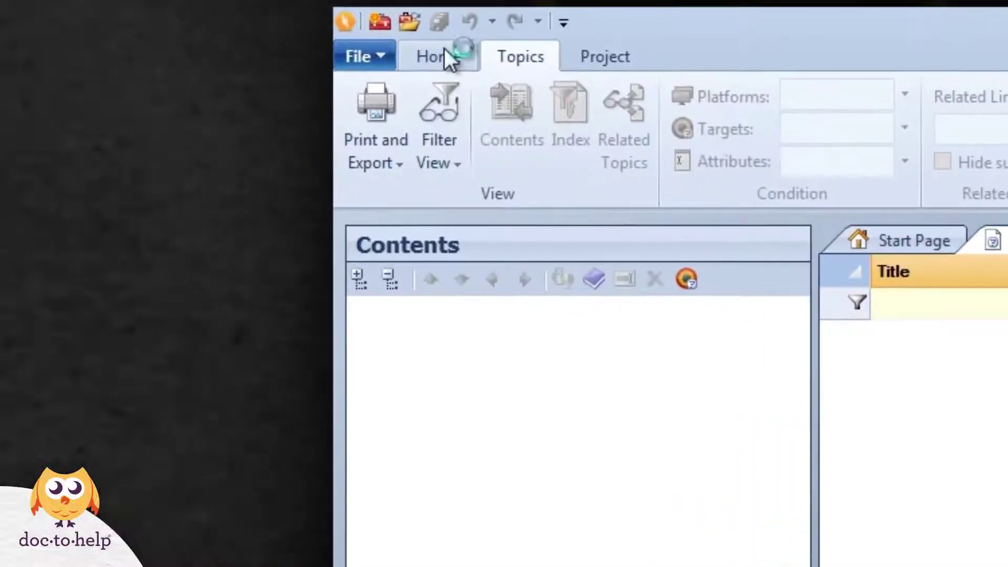
left_click(444, 50)
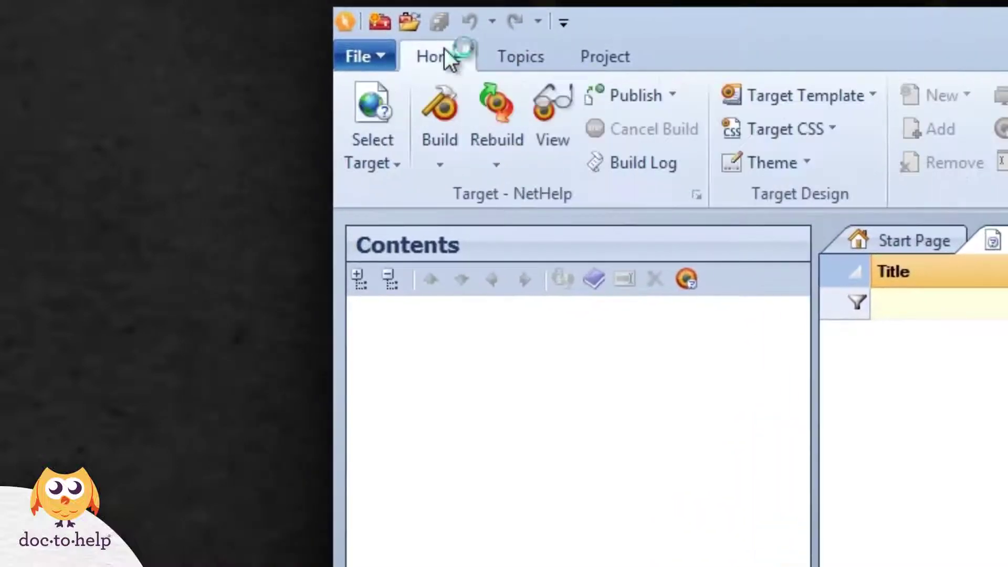
left_click(363, 167)
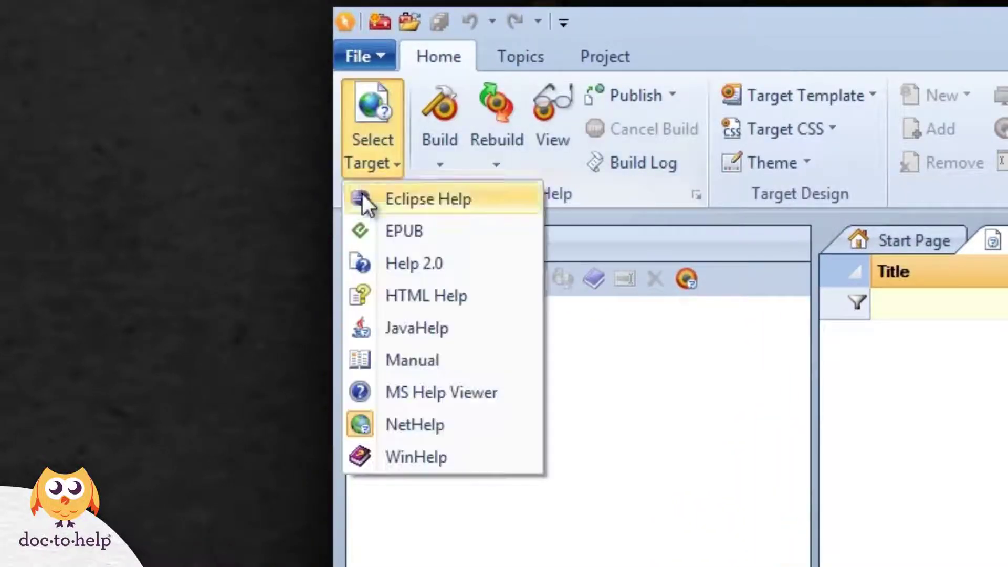
left_click(413, 427)
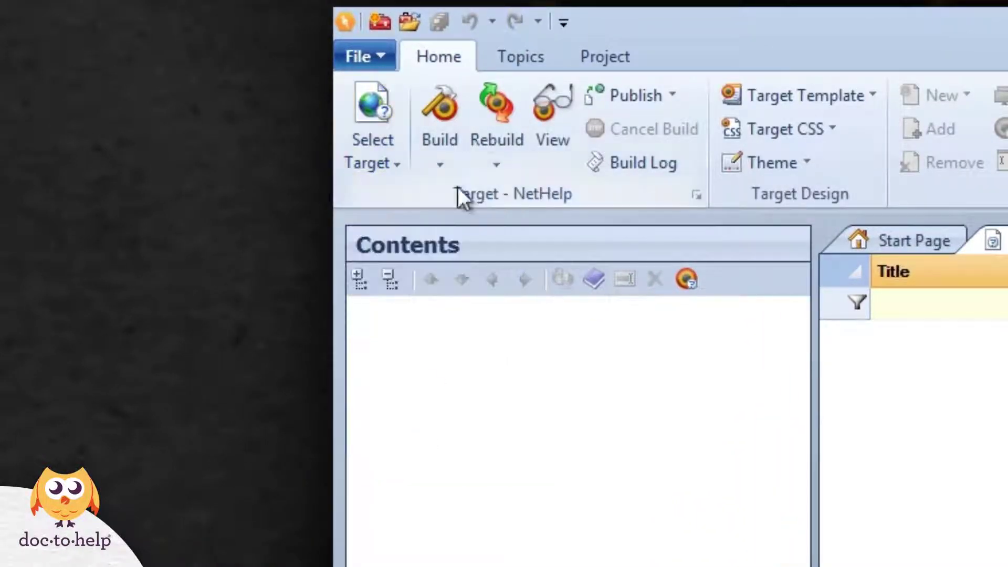
left_click(510, 101)
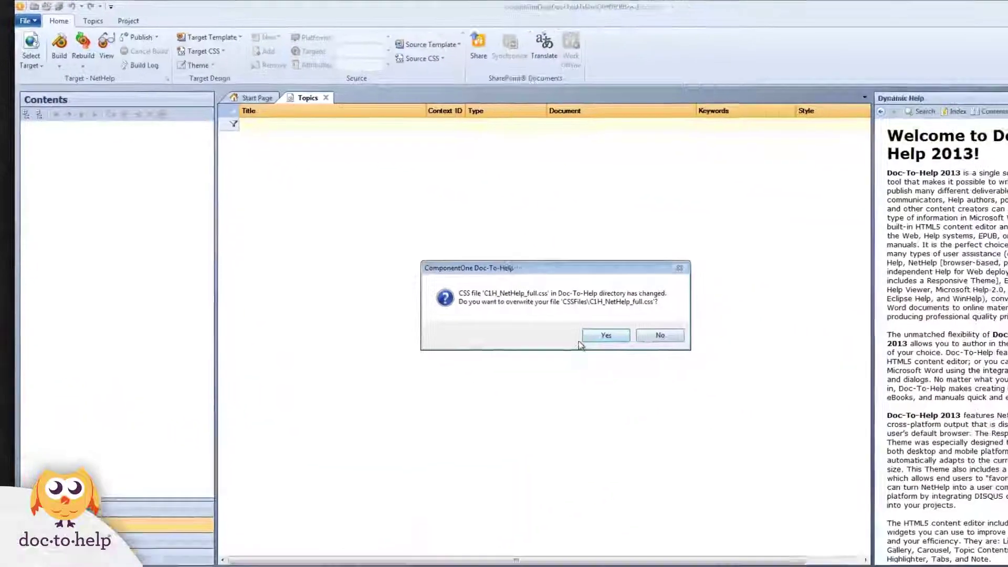
left_click(967, 470)
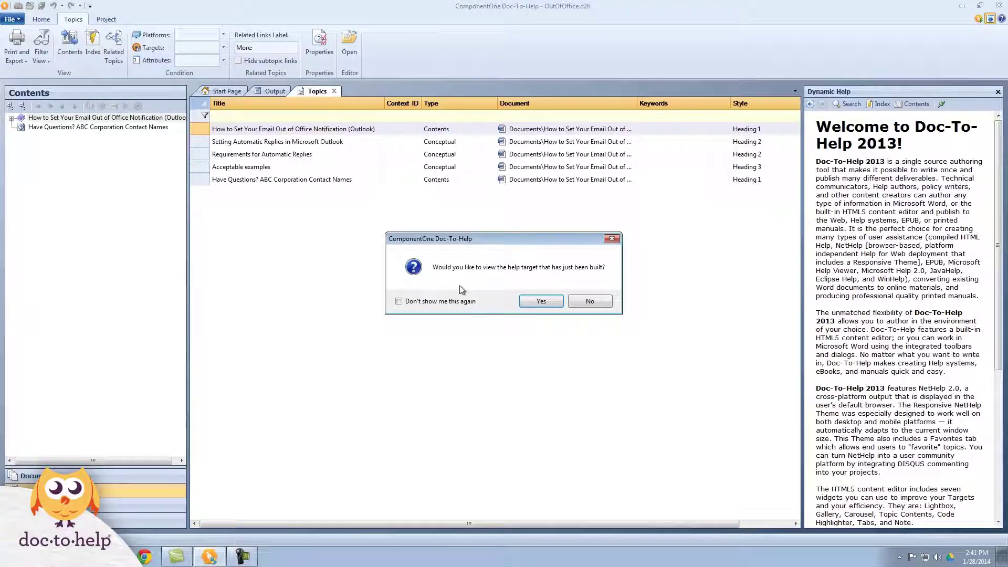
Step: View the built NetHelp and browse the Acceptable examples, Out of Office, and Outlook automatic replies topics
left_click(540, 300)
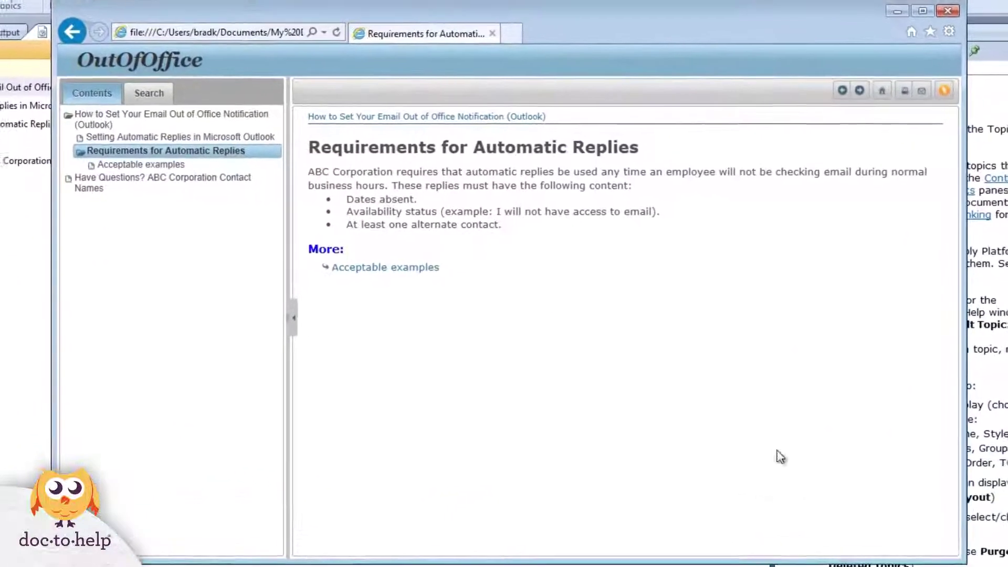
left_click(237, 173)
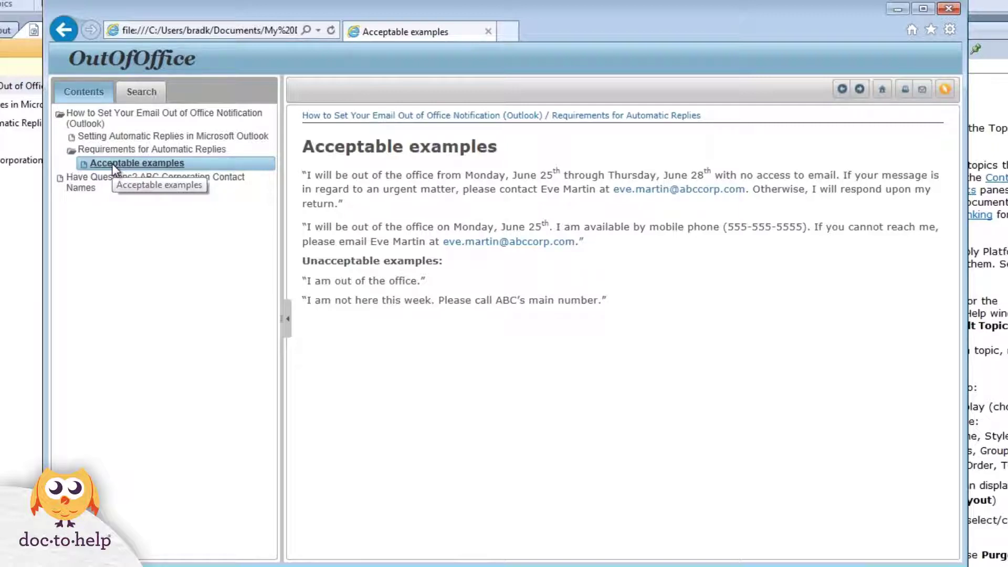
left_click(119, 118)
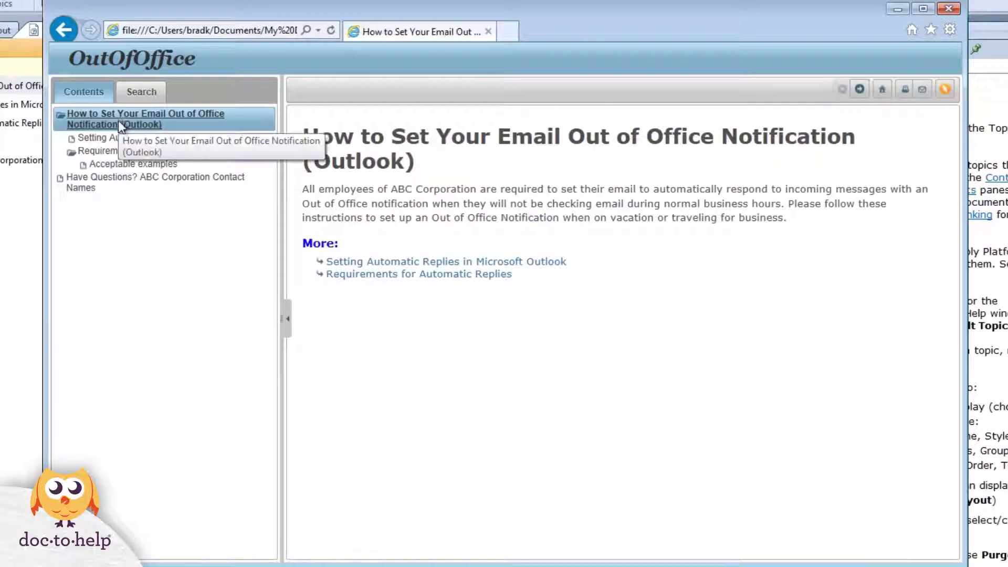
left_click(102, 138)
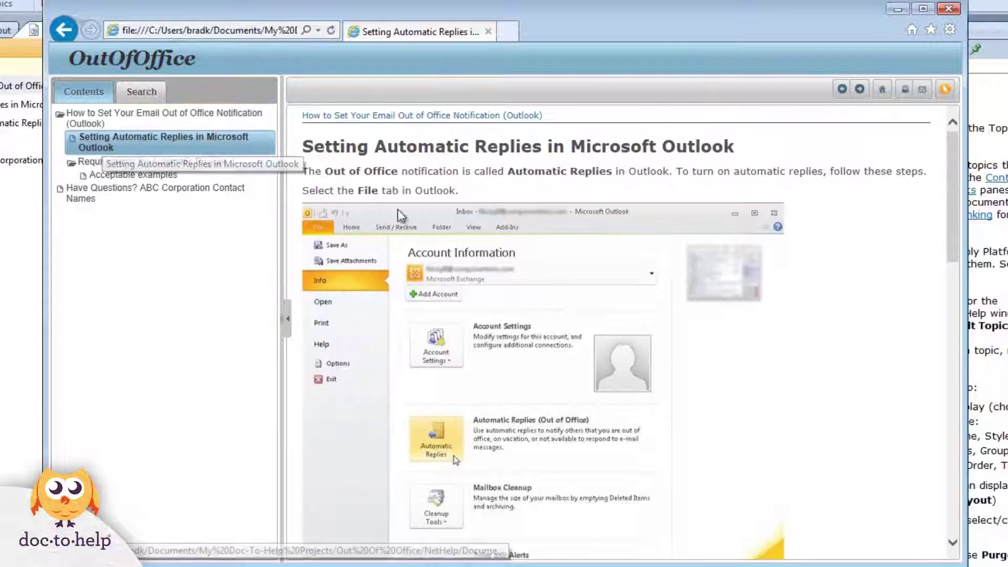
right_click(399, 301)
left_click(469, 247)
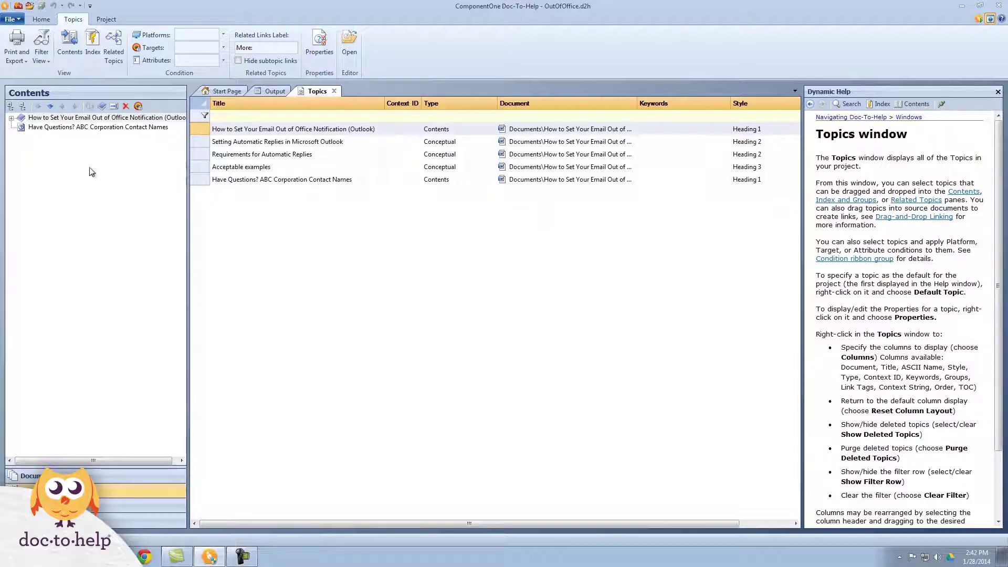
Step: Import the Gmail out-of-office notification .docx into the project with the Document Import Wizard
left_click(38, 476)
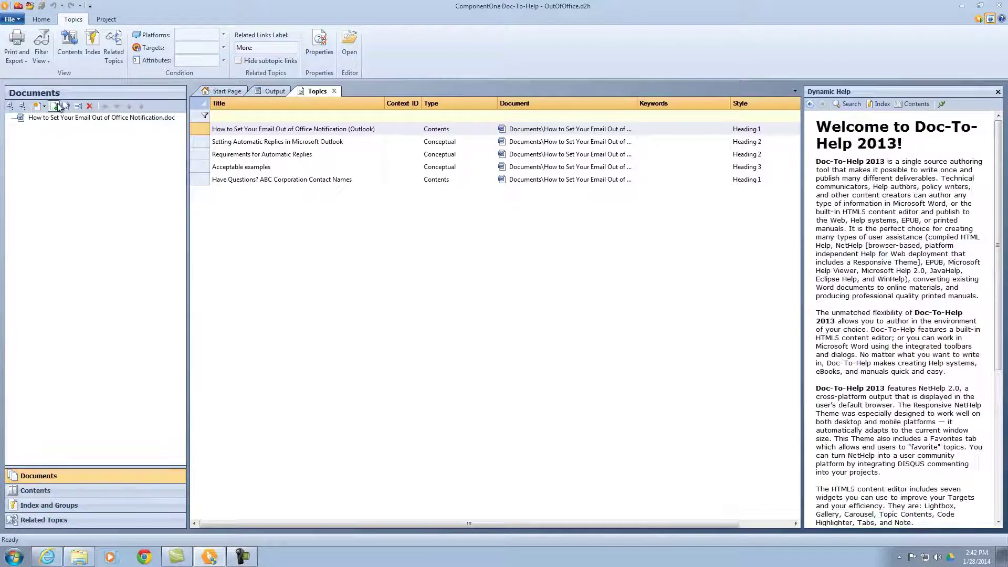
left_click(59, 106)
left_click(567, 392)
left_click(567, 392)
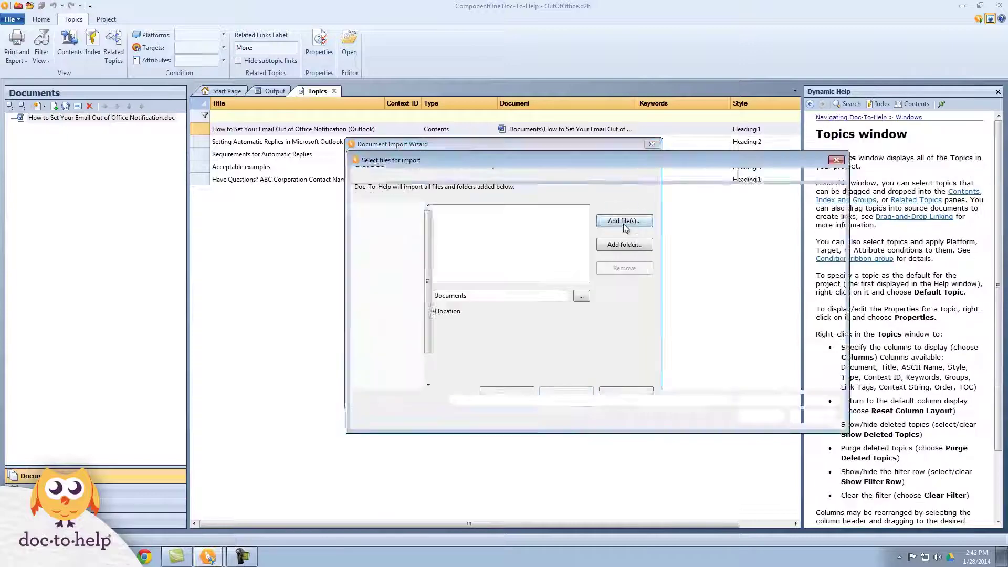
left_click(625, 221)
double_click(479, 243)
double_click(470, 232)
left_click(565, 394)
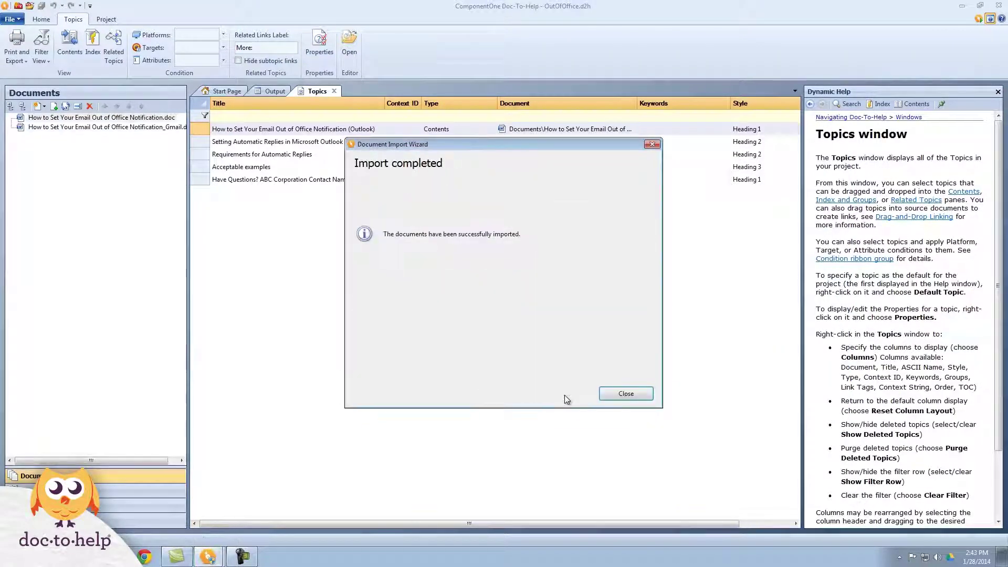
left_click(626, 393)
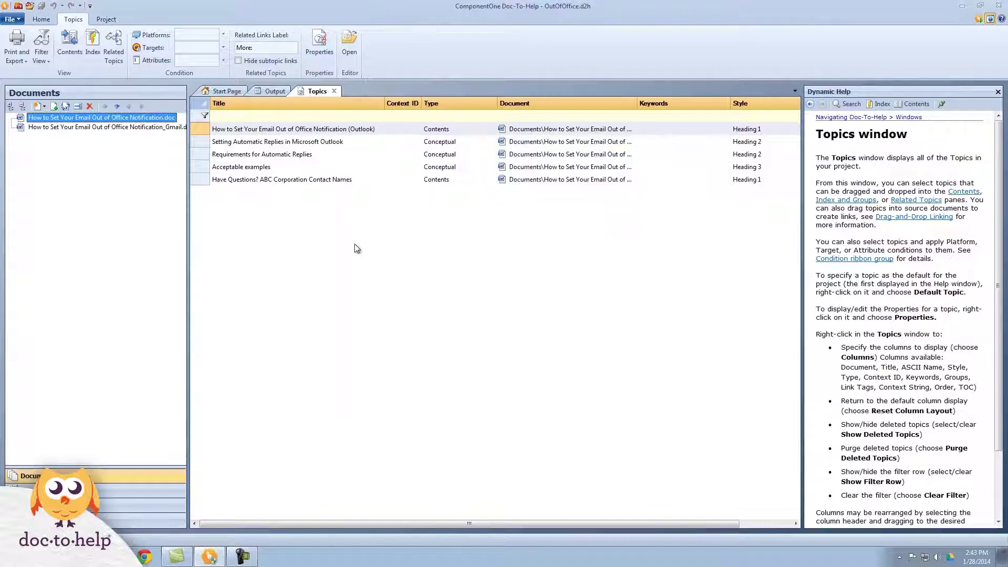
Step: Set the output target to the printed Manual
left_click(42, 19)
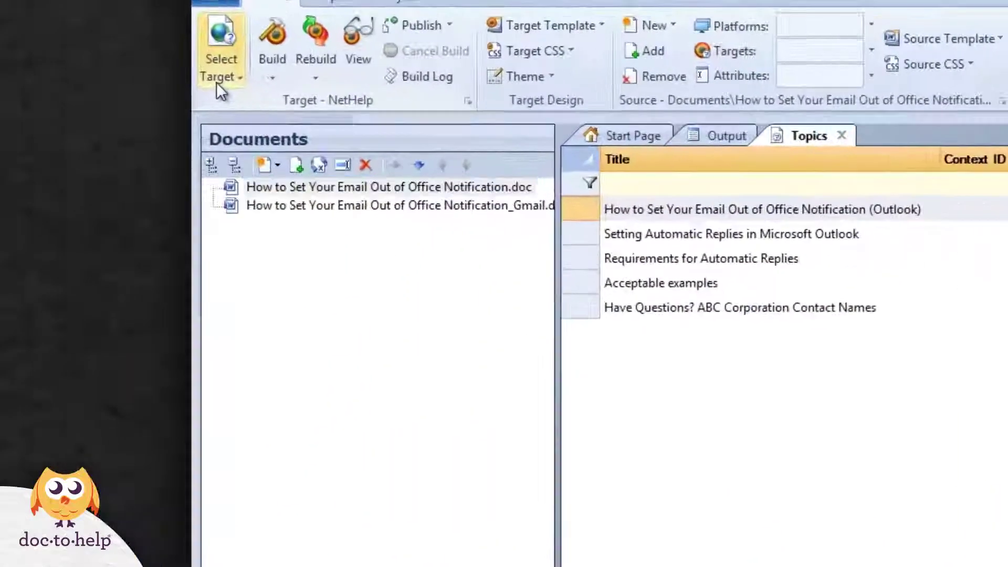
left_click(15, 56)
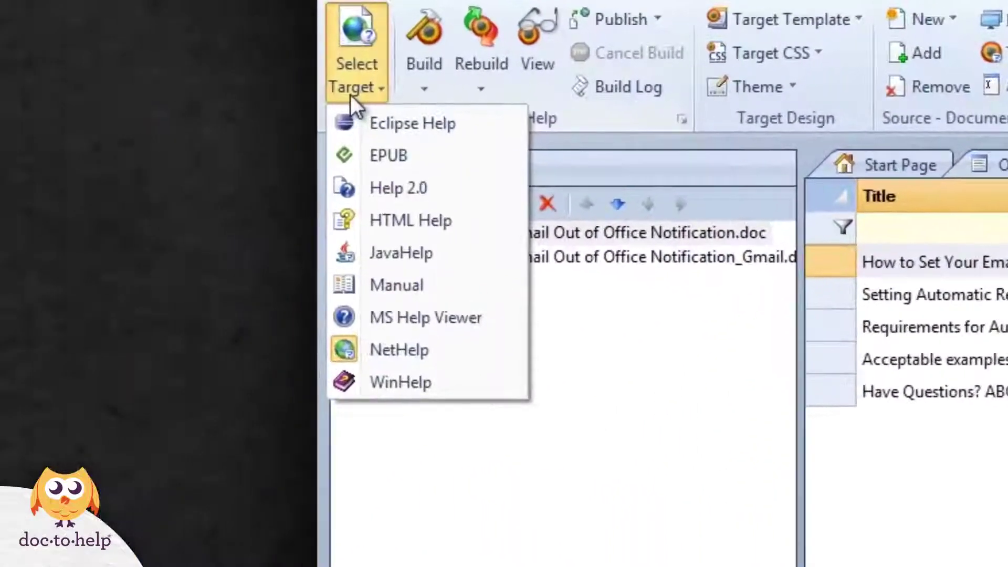
left_click(427, 307)
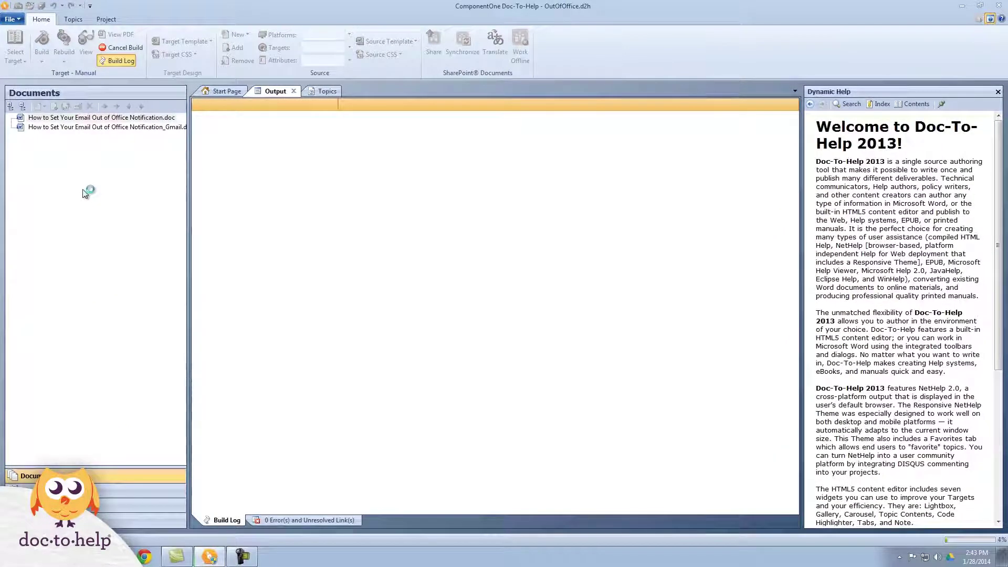
Step: Expand the Outlook, Requirements for Automatic Replies and Google Mail books to verify the new topics
left_click(95, 491)
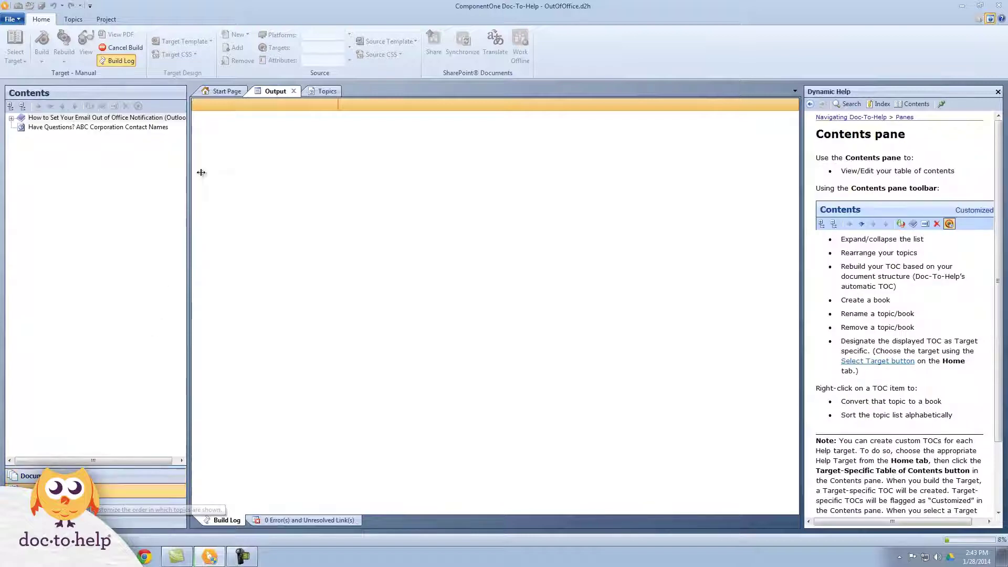
left_click(11, 118)
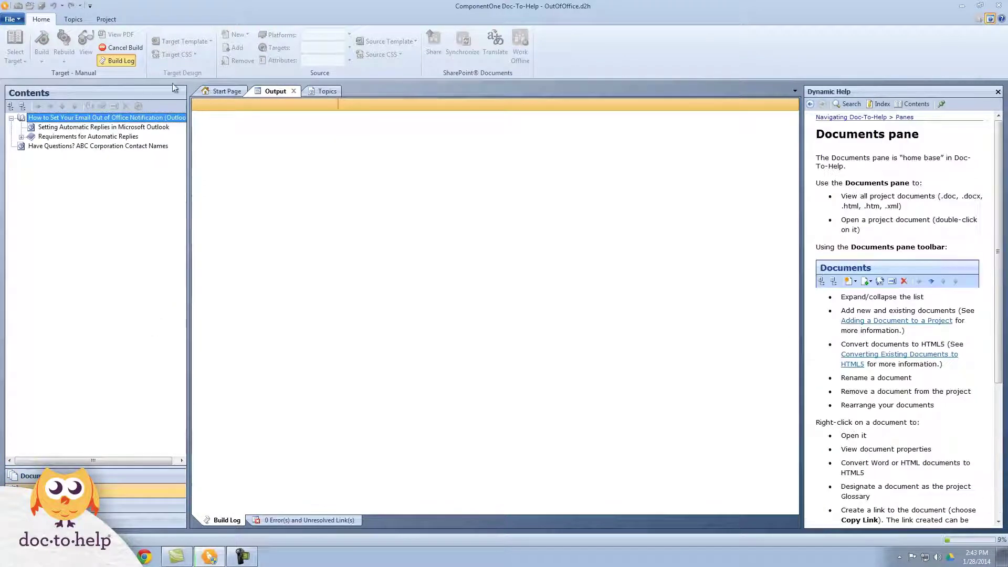
left_click(323, 91)
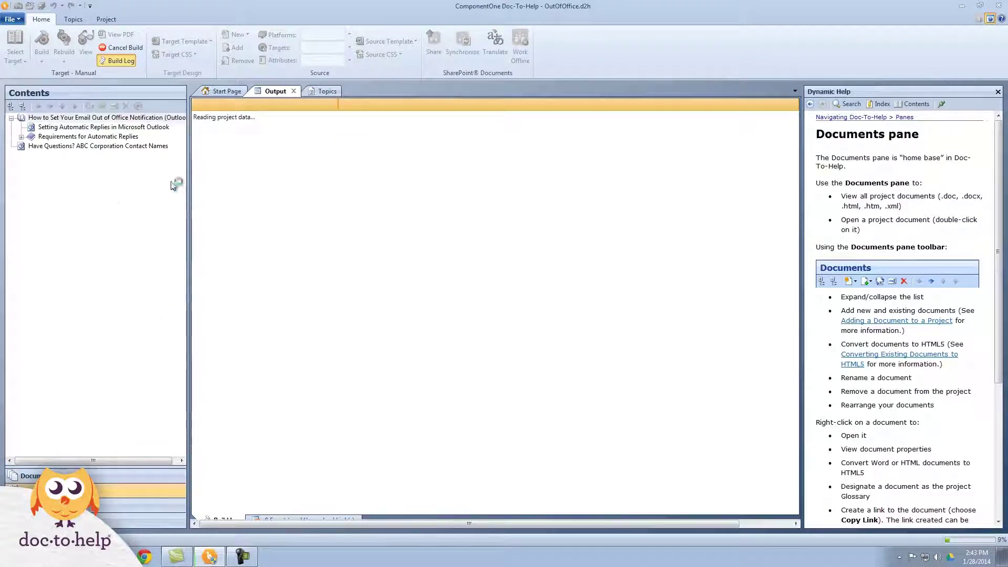
left_click(21, 137)
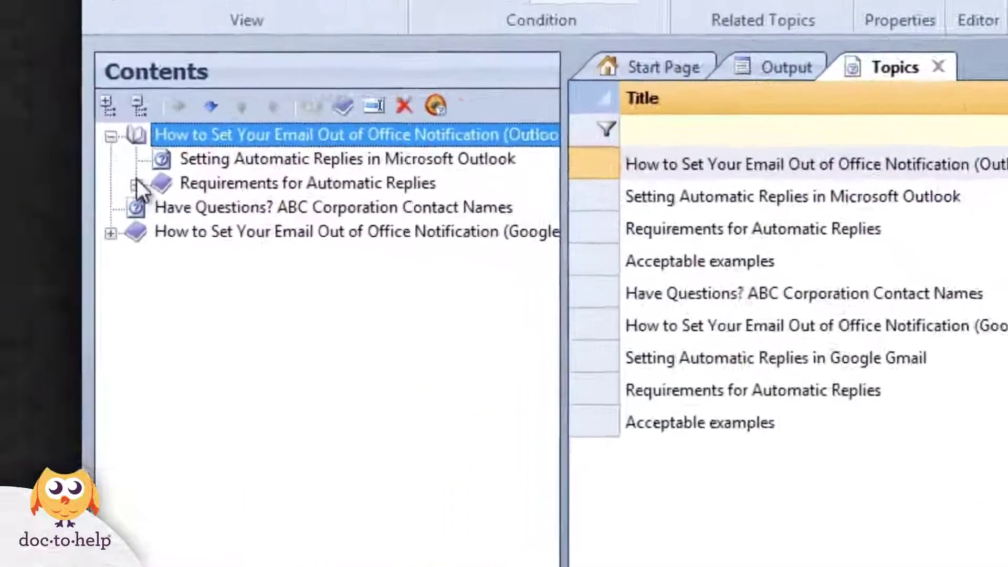
left_click(135, 184)
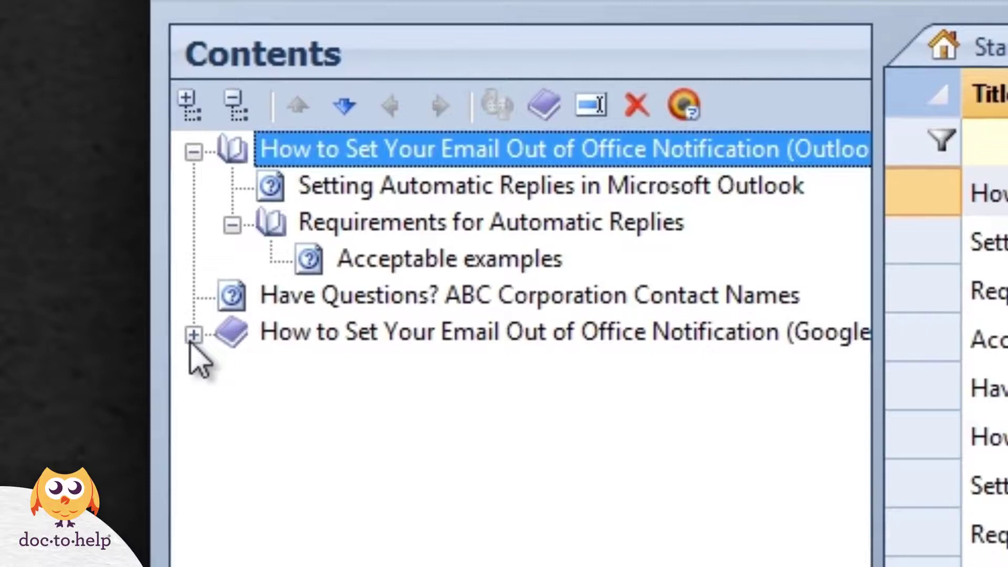
left_click(111, 233)
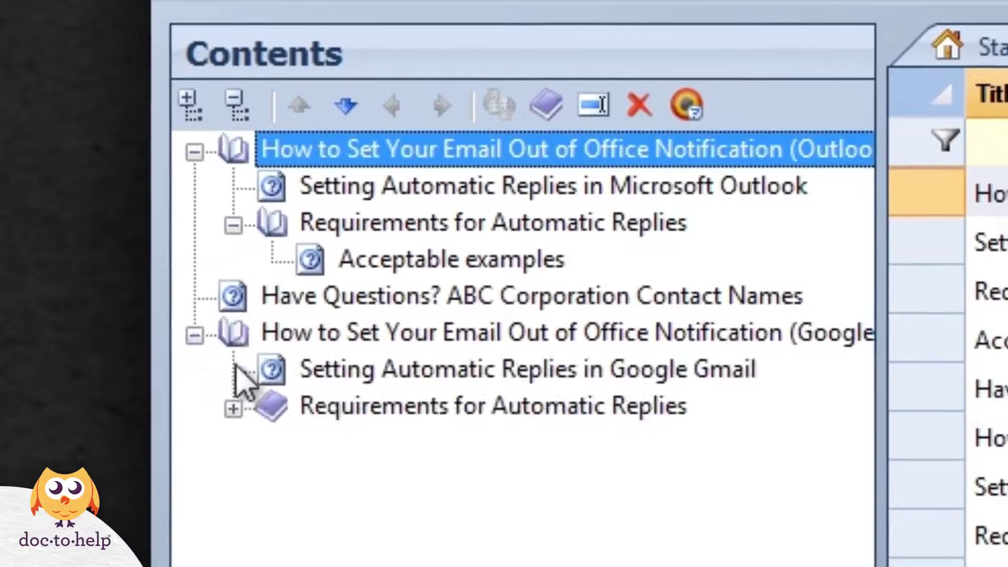
left_click(233, 409)
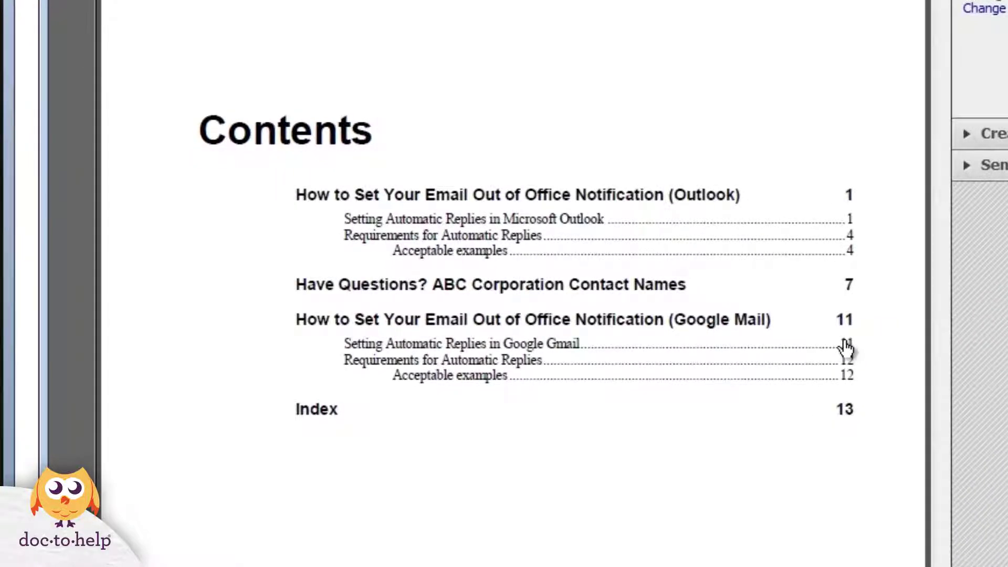
Step: Scroll through the PDF manual from its Contents to the Google Mail pages, bringing Reader to the front
scroll(845, 348, "up", 10)
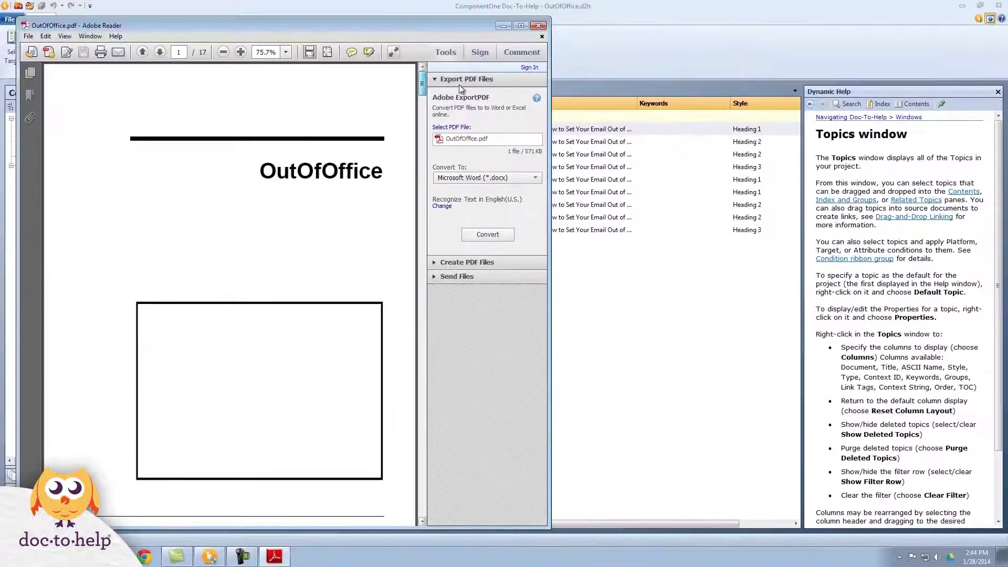
left_click_drag(422, 83, 388, 491)
scroll(390, 488, "up", 3)
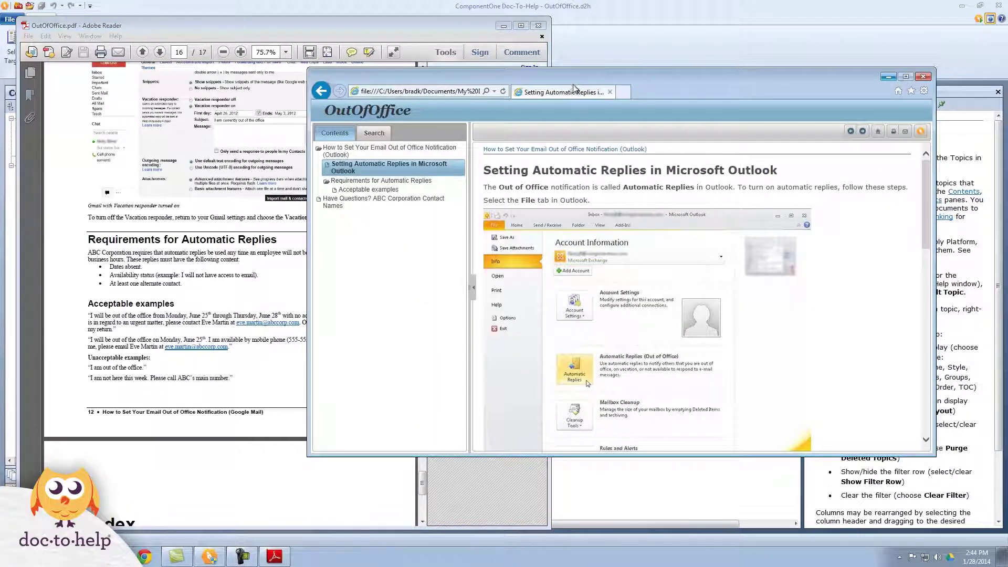
left_click(197, 27)
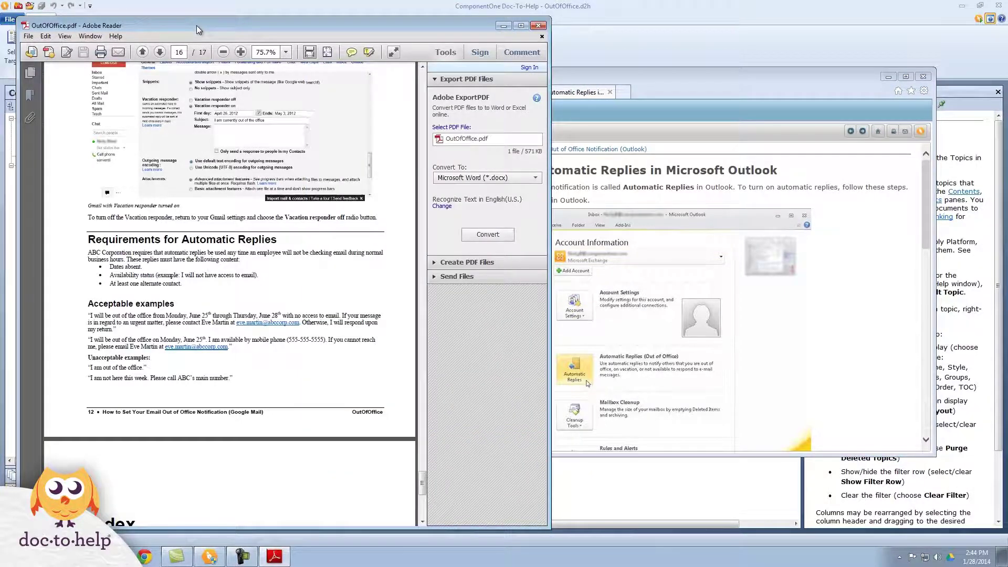